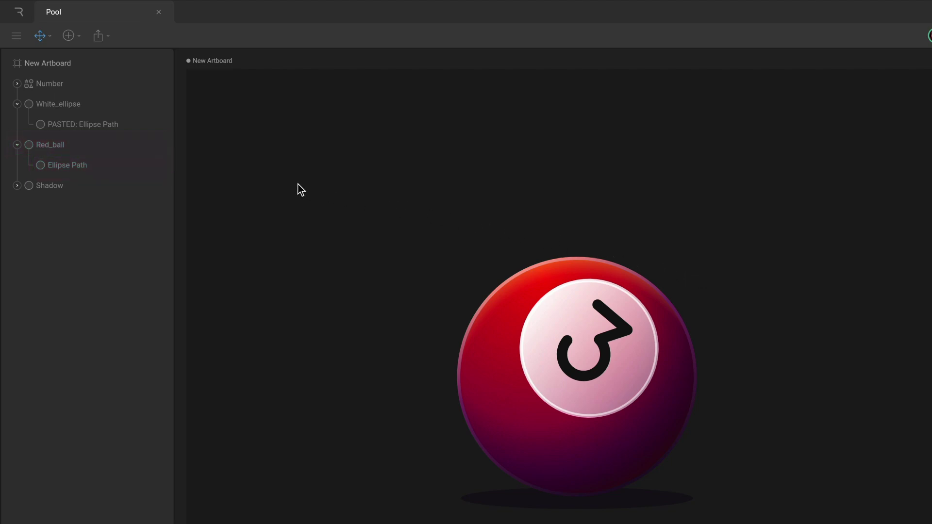
# Inspect the red ball's three radial fills and the gradient colours of its Stroke 1
pyautogui.click(102, 148)
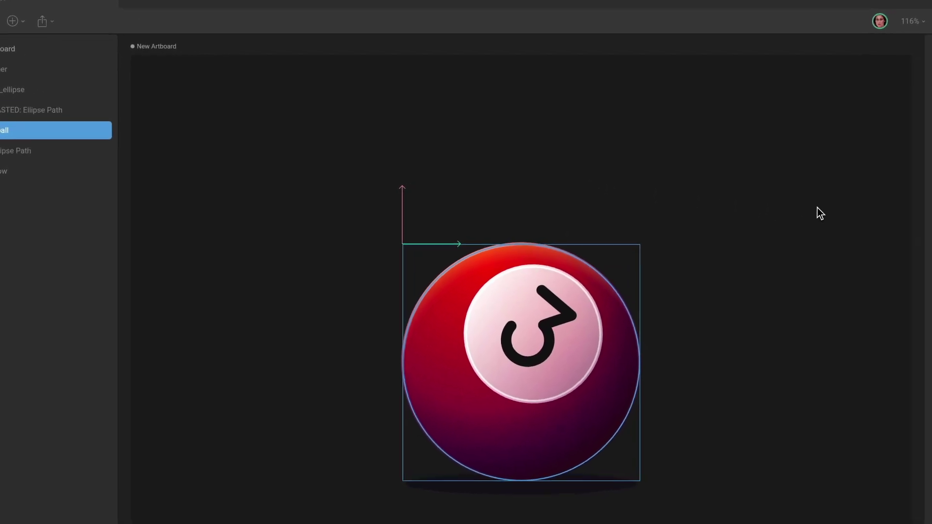
pyautogui.click(811, 176)
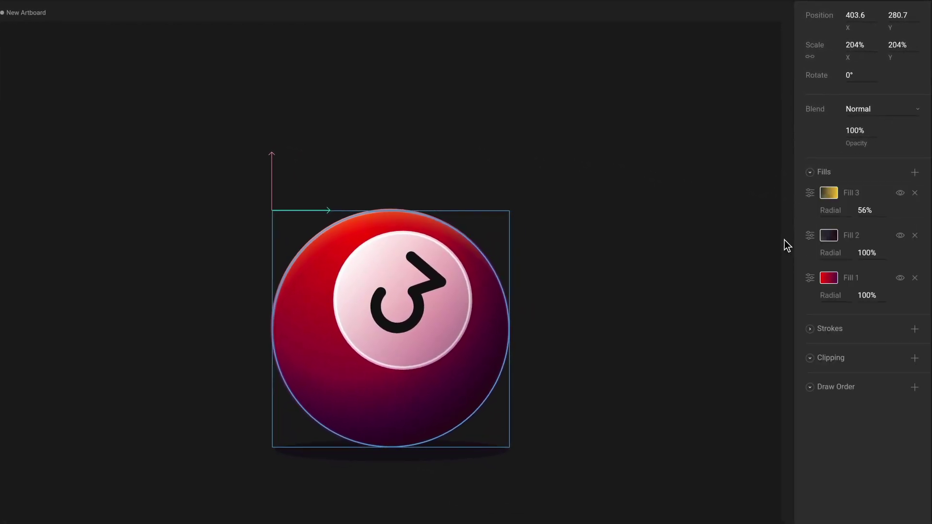
pyautogui.click(813, 329)
pyautogui.click(830, 292)
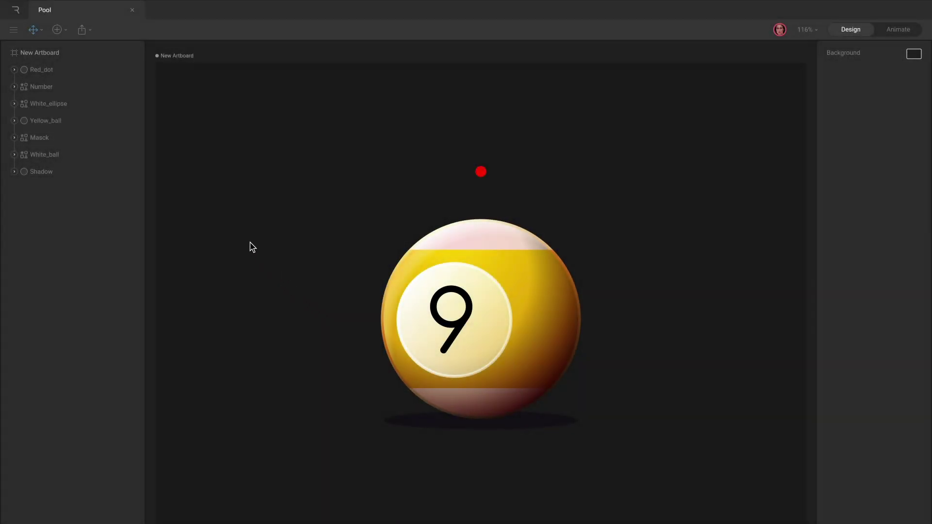
# Inspect the three Number Path layers that make up the 9
pyautogui.click(73, 86)
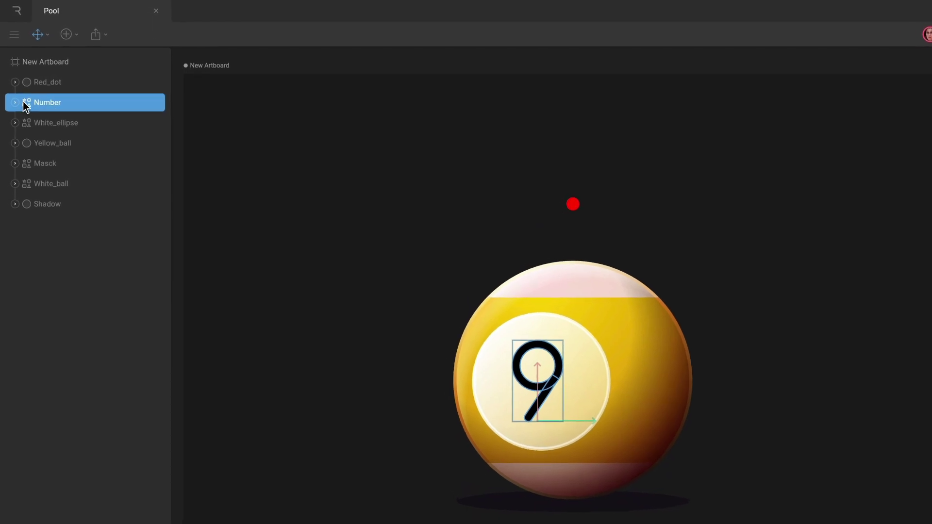
pyautogui.click(15, 102)
pyautogui.click(56, 123)
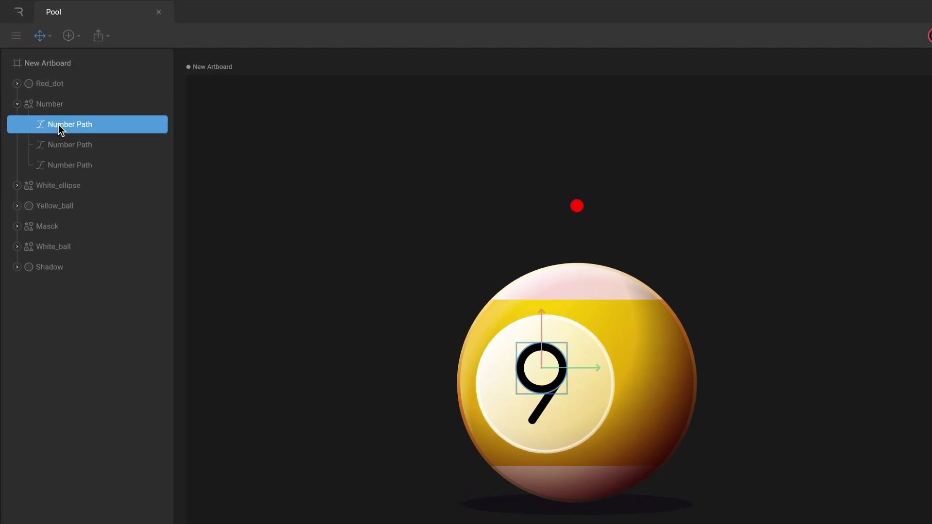
pyautogui.click(62, 145)
pyautogui.click(64, 165)
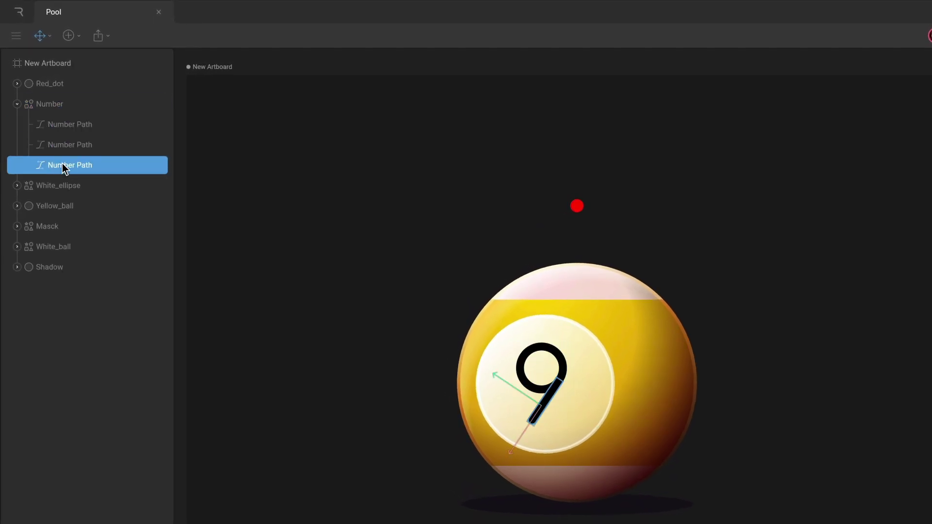
# Move the Red_dot Path into the Number group
pyautogui.click(68, 86)
pyautogui.click(17, 84)
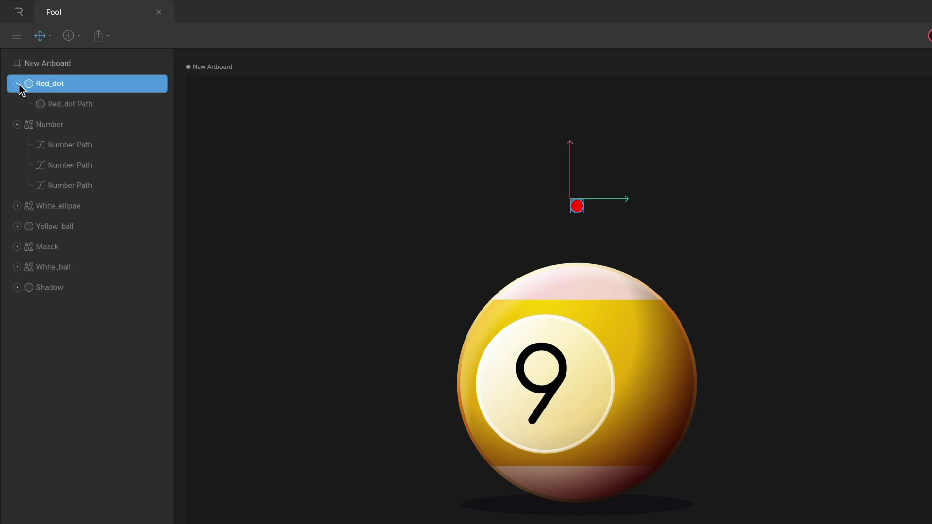
pyautogui.click(79, 105)
pyautogui.moveTo(76, 106); pyautogui.dragTo(74, 132)
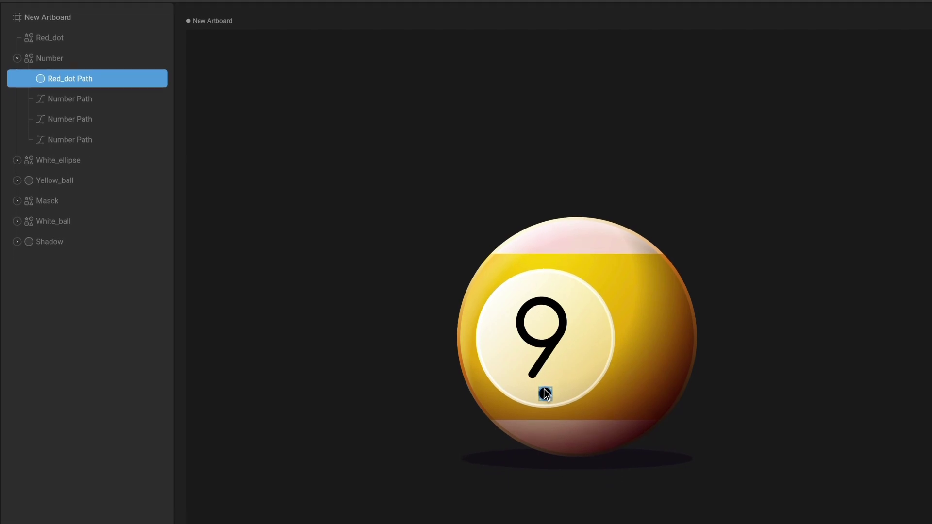
# With the Pen tool, start a new custom path in the Number group just below the 9
pyautogui.click(109, 103)
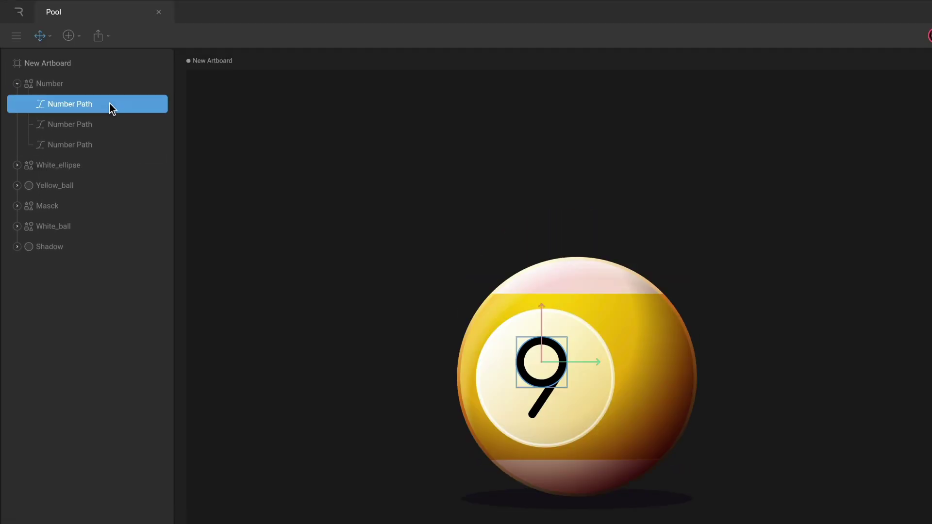
pyautogui.press('p')
pyautogui.click(529, 426)
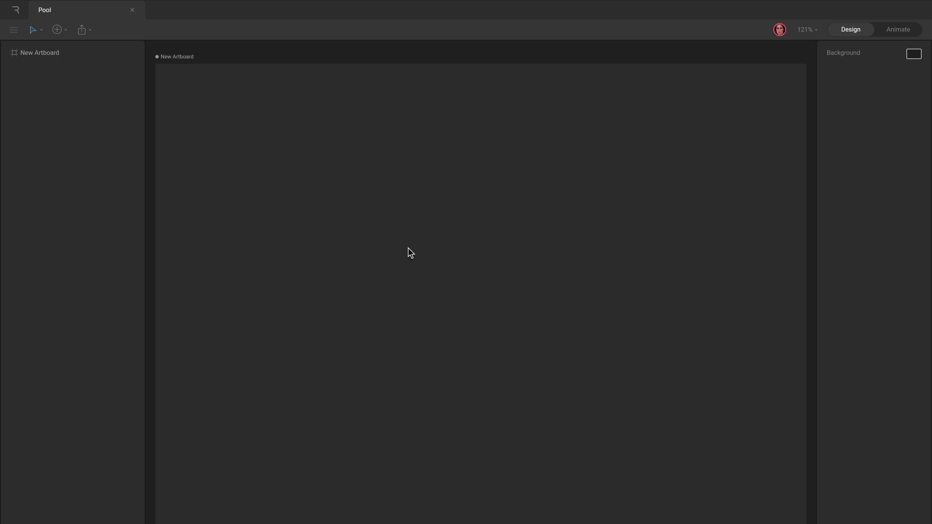
# Draw a 279×279 grey Ellipse circle with fill 747474 on the empty artboard
pyautogui.click(64, 30)
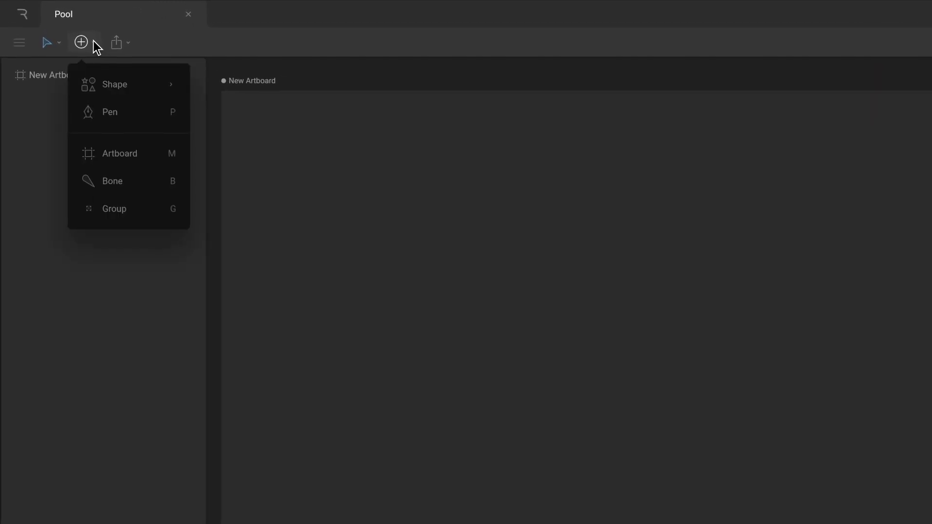
pyautogui.moveTo(138, 87)
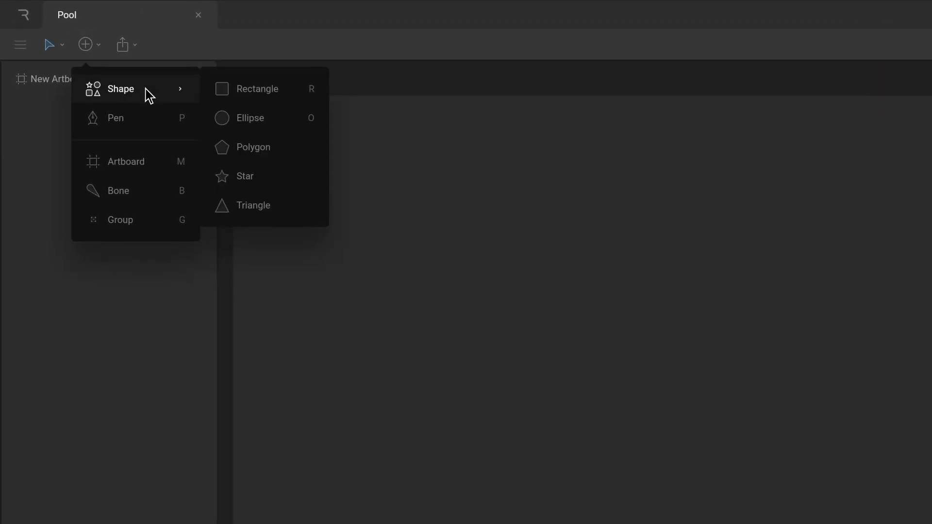
pyautogui.click(283, 117)
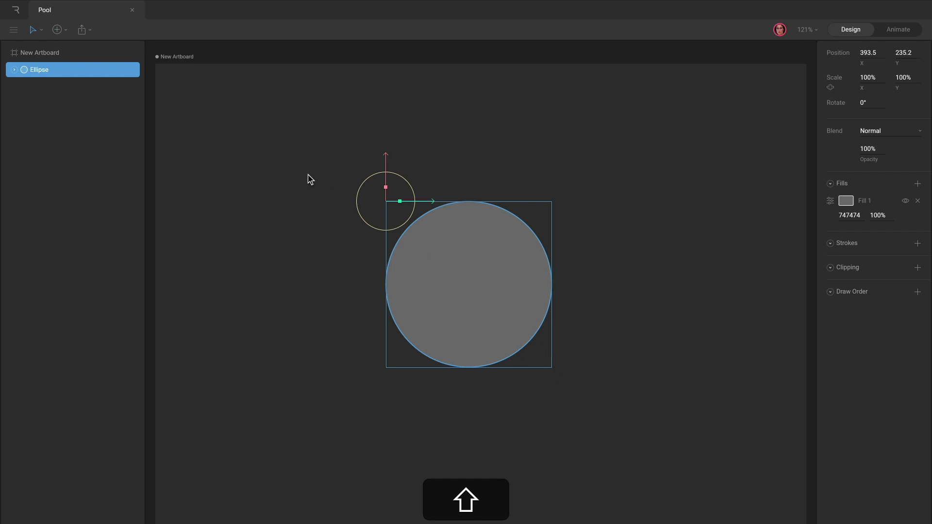
pyautogui.click(17, 70)
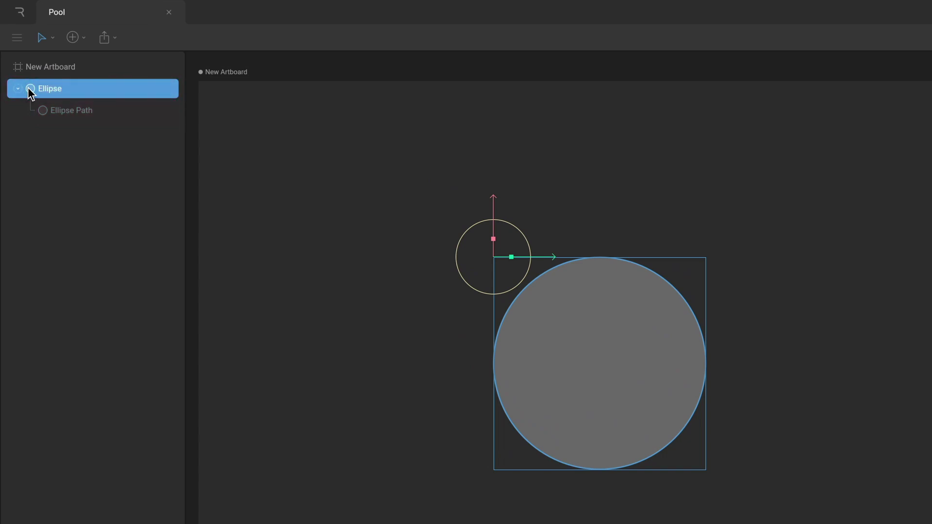
# Change the circle's Fill 1 to a radial gradient with a darkened grey first stop
pyautogui.click(822, 167)
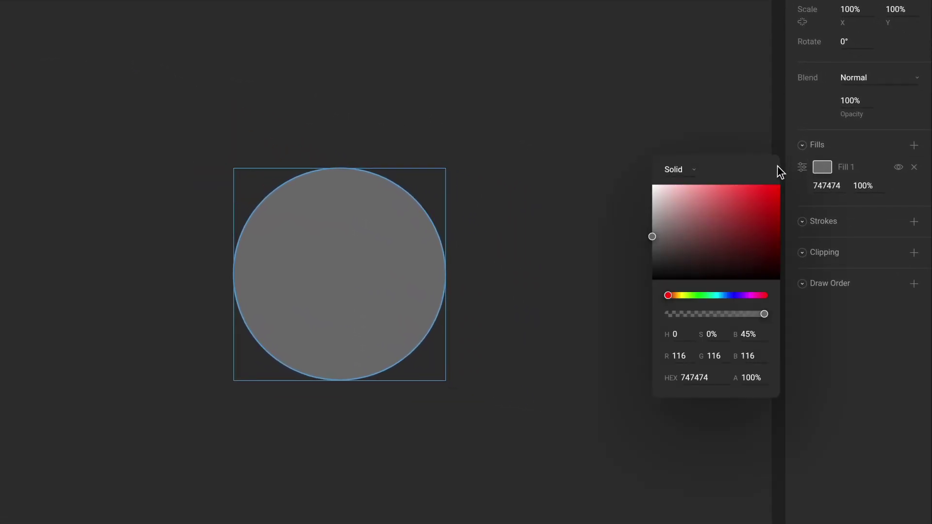
pyautogui.click(688, 169)
pyautogui.click(687, 212)
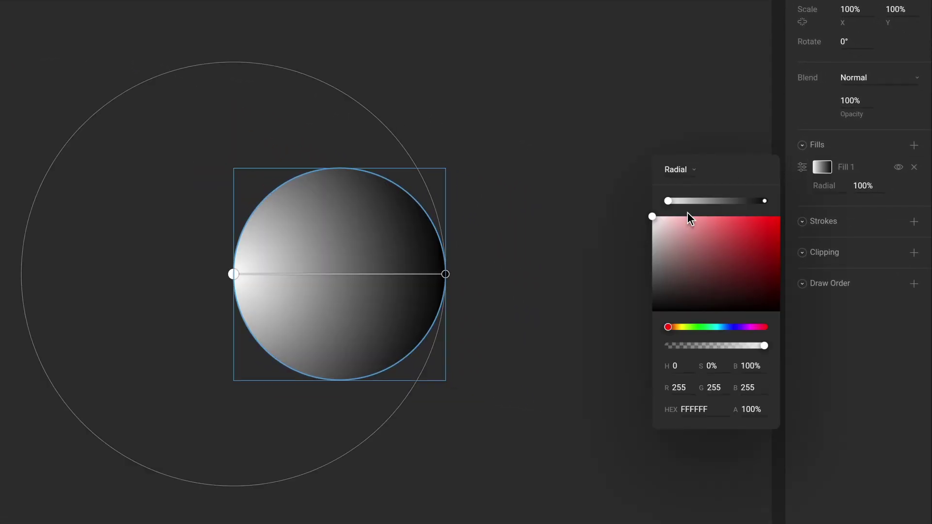
pyautogui.moveTo(653, 213); pyautogui.dragTo(652, 266)
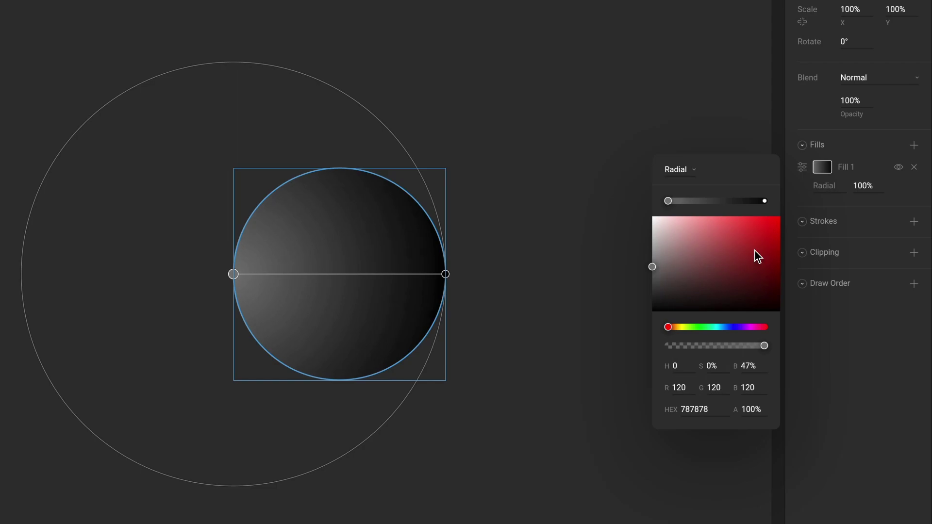
pyautogui.click(913, 222)
# Add a stroke to the circle and make it a linear gradient with a darker first stop
pyautogui.click(824, 243)
pyautogui.click(728, 253)
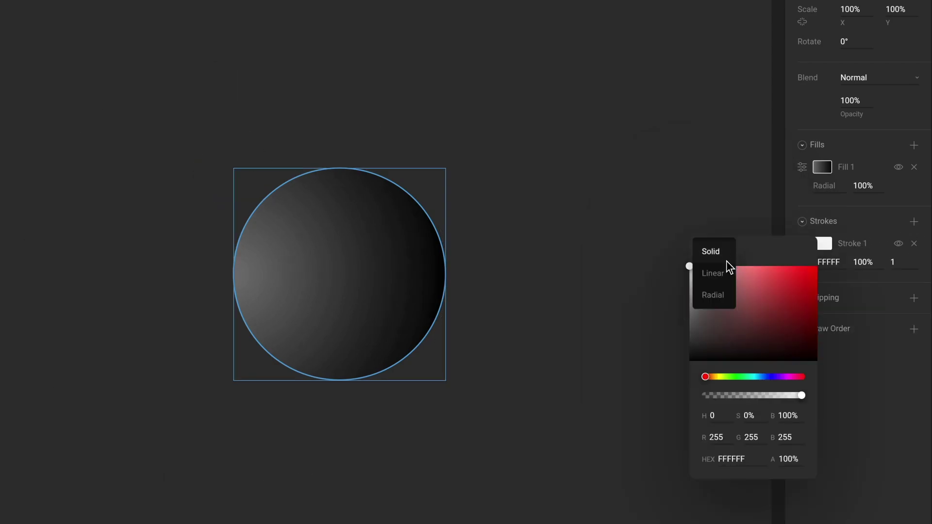
pyautogui.click(728, 268)
pyautogui.moveTo(701, 289); pyautogui.dragTo(690, 336)
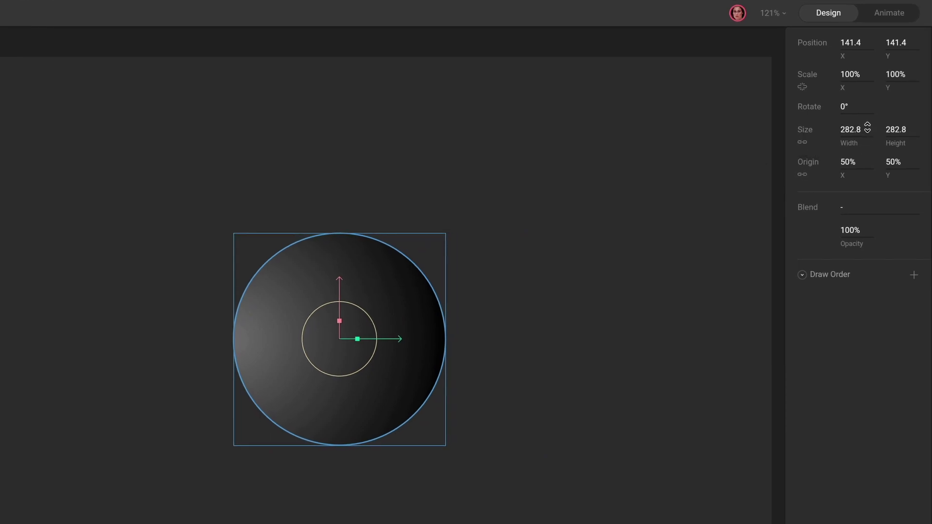
# Enlarge the circle, then round the square's corners, unlinked, with separate top-left and top-right radii
pyautogui.moveTo(868, 127); pyautogui.dragTo(867, 85)
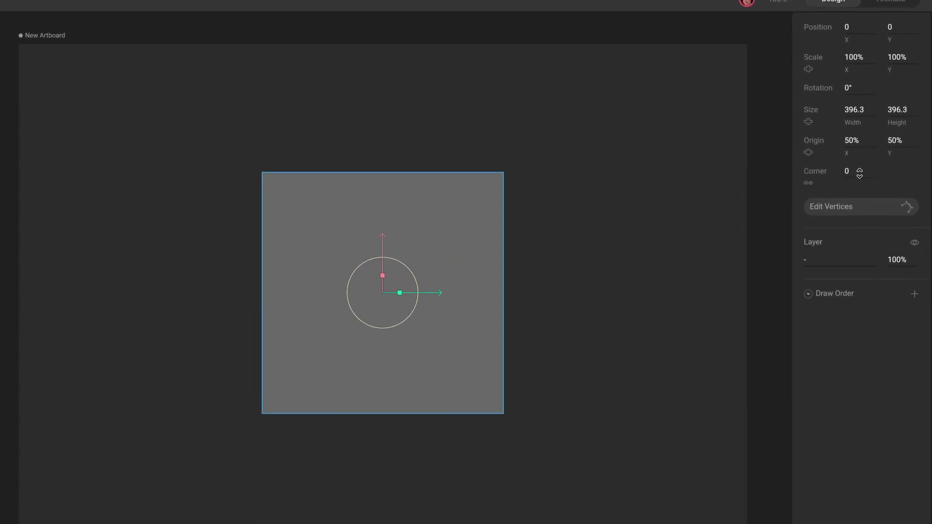
pyautogui.moveTo(860, 173); pyautogui.dragTo(803, 188)
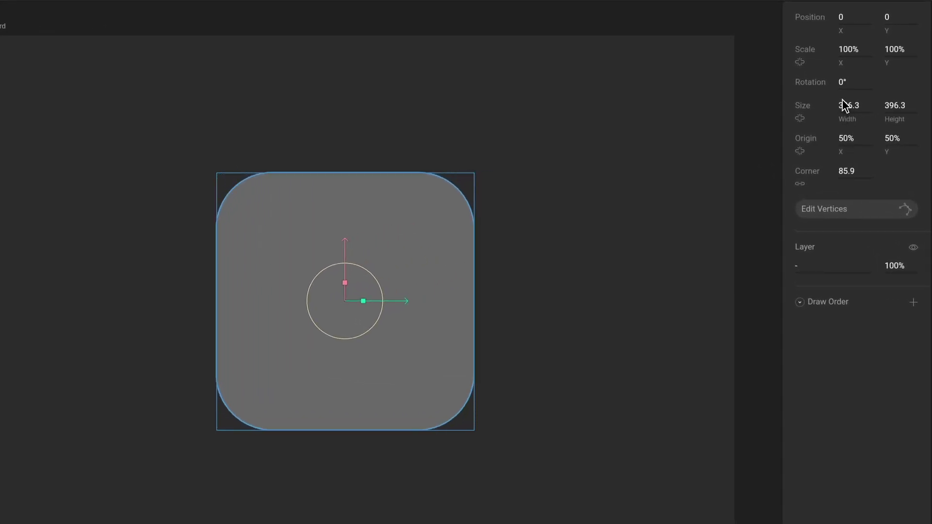
pyautogui.click(801, 184)
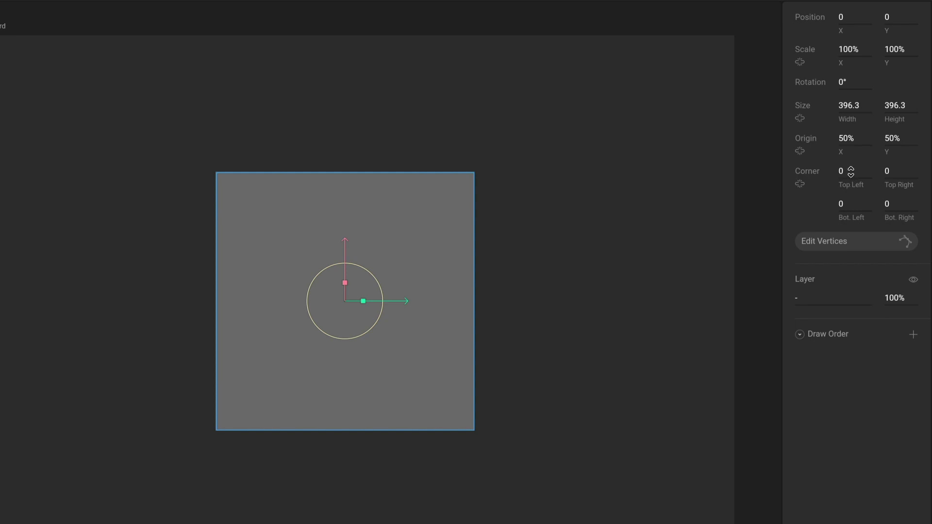
pyautogui.moveTo(851, 172); pyautogui.dragTo(845, 108)
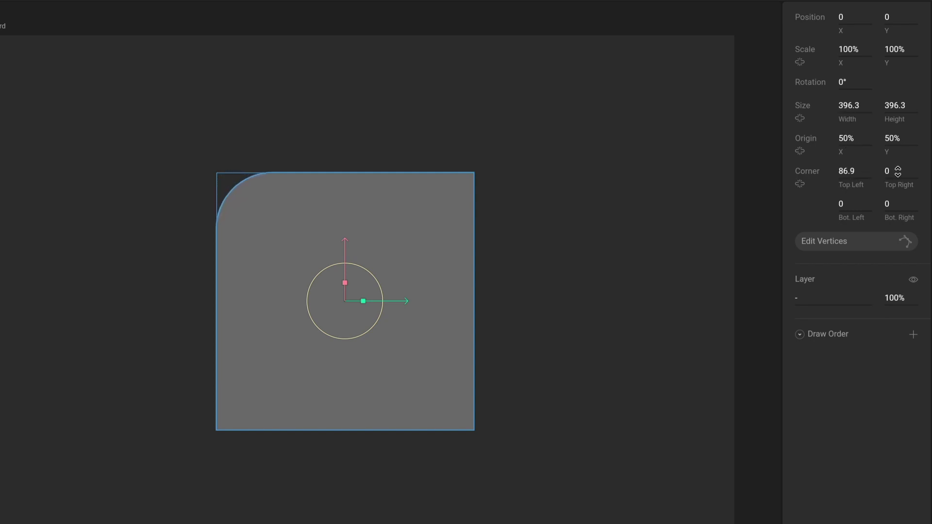
pyautogui.moveTo(901, 156); pyautogui.dragTo(893, 91)
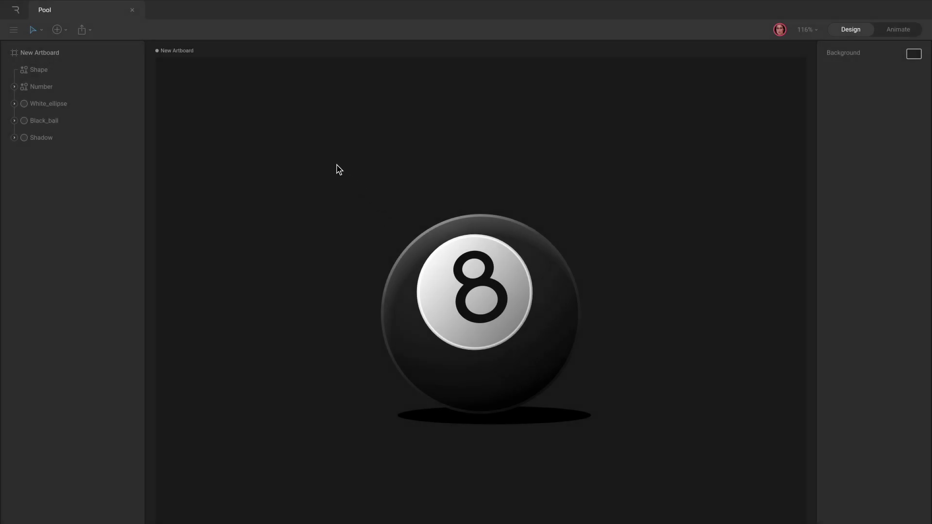
# Inspect the four Number Path layers of the 8 inside the Number group
pyautogui.click(63, 86)
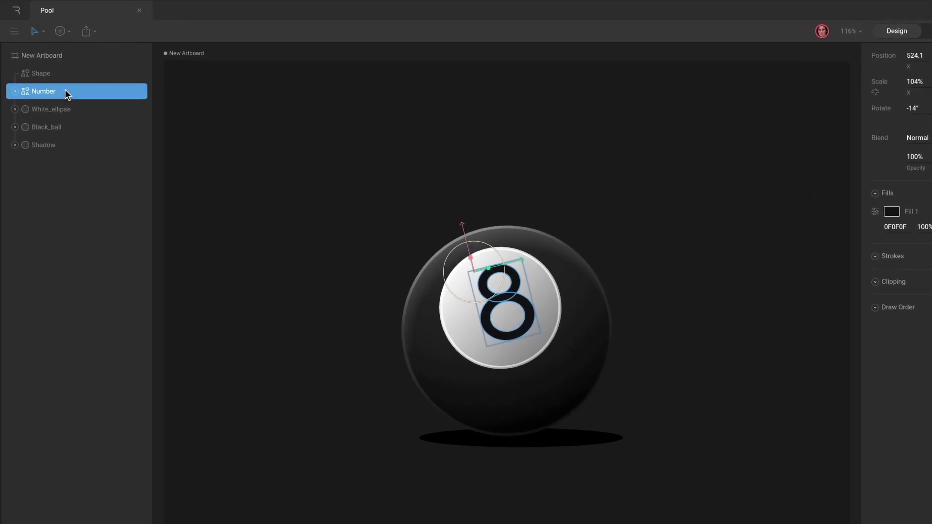
pyautogui.doubleClick(69, 96)
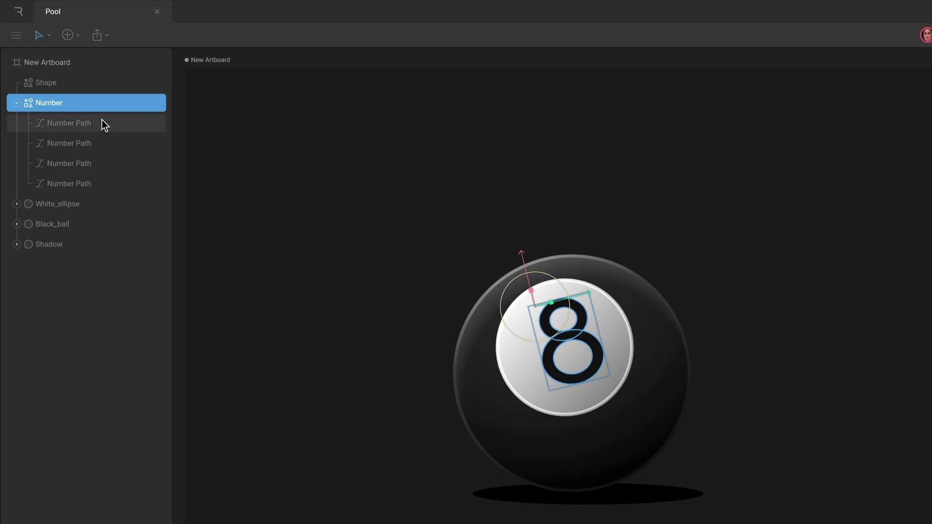
pyautogui.click(95, 116)
pyautogui.click(104, 145)
pyautogui.click(104, 162)
pyautogui.click(105, 183)
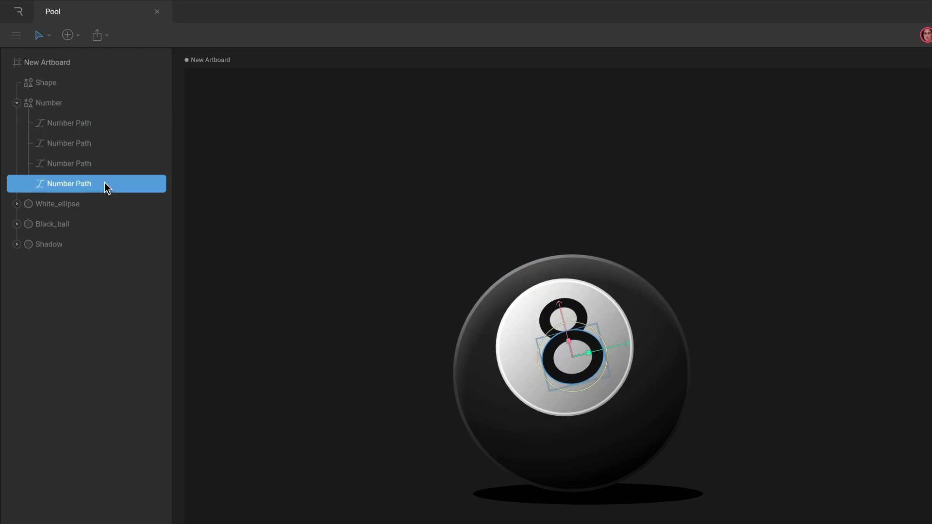
pyautogui.click(104, 104)
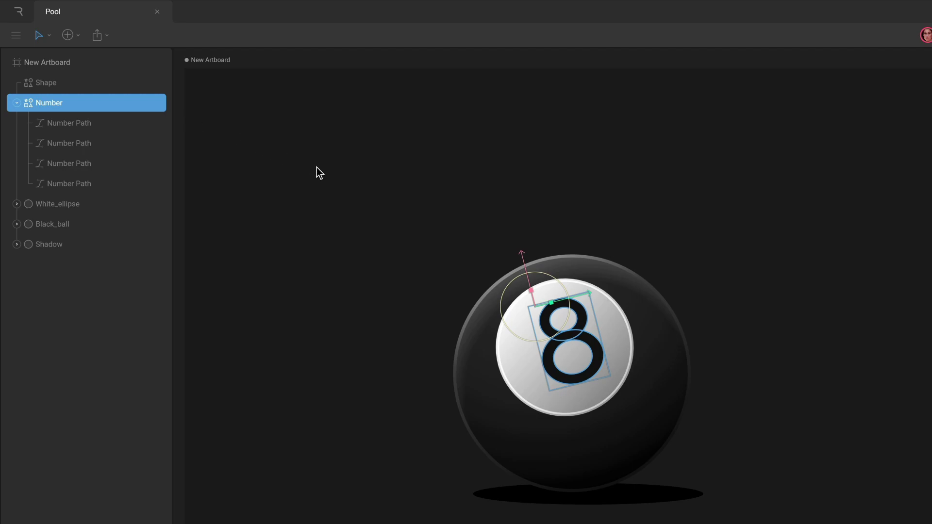
pyautogui.press('Return')
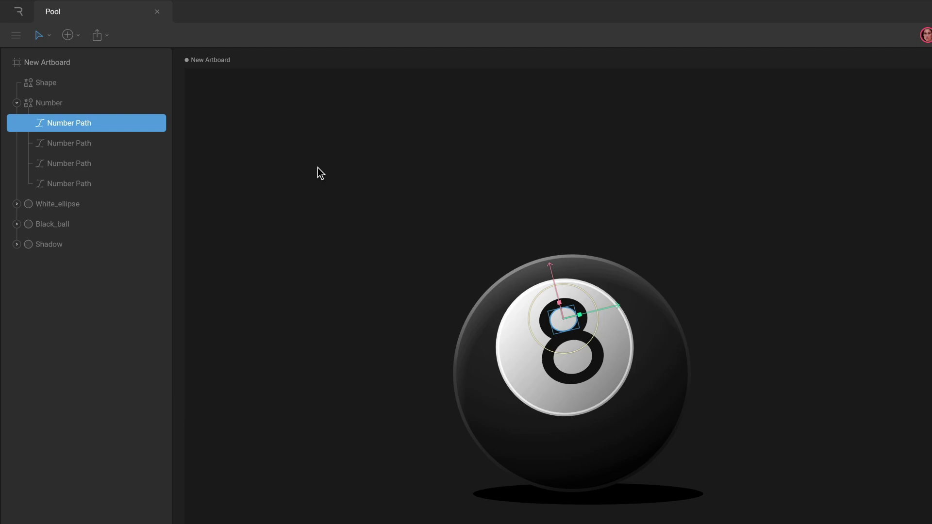
# Convert the Black_ball's Ellipse Path into an editable custom path
pyautogui.press('Escape')
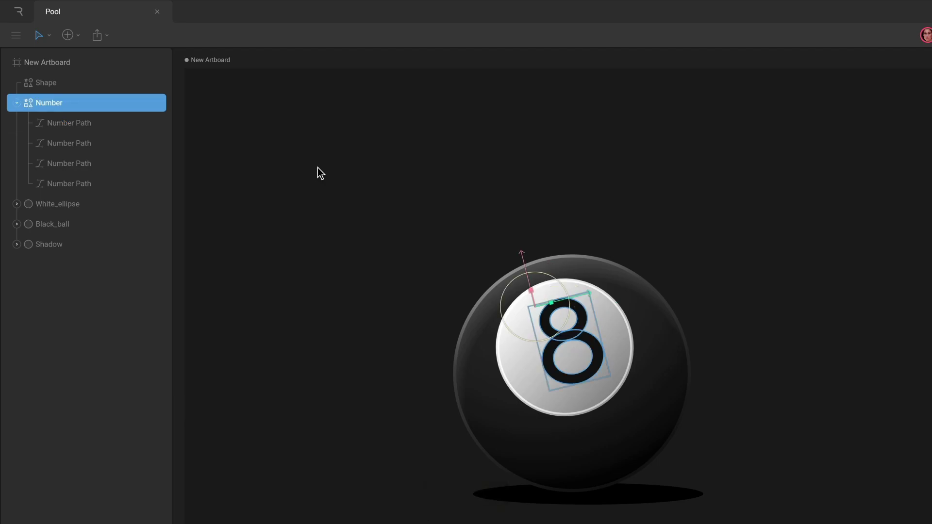
pyautogui.click(95, 224)
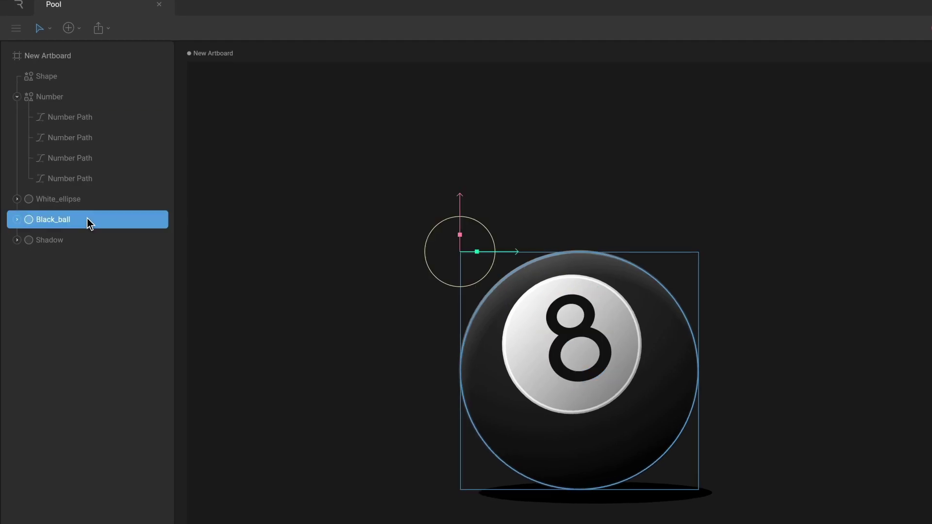
pyautogui.press('Return')
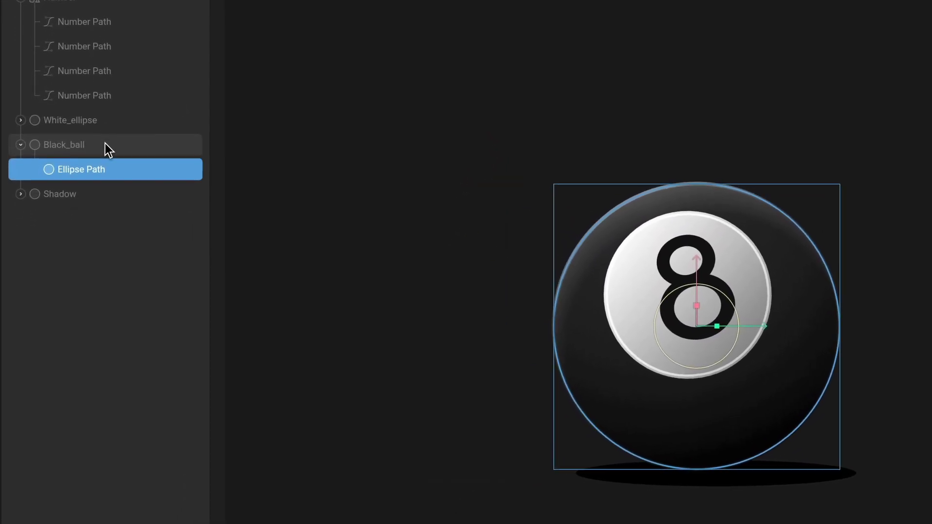
pyautogui.press('Return')
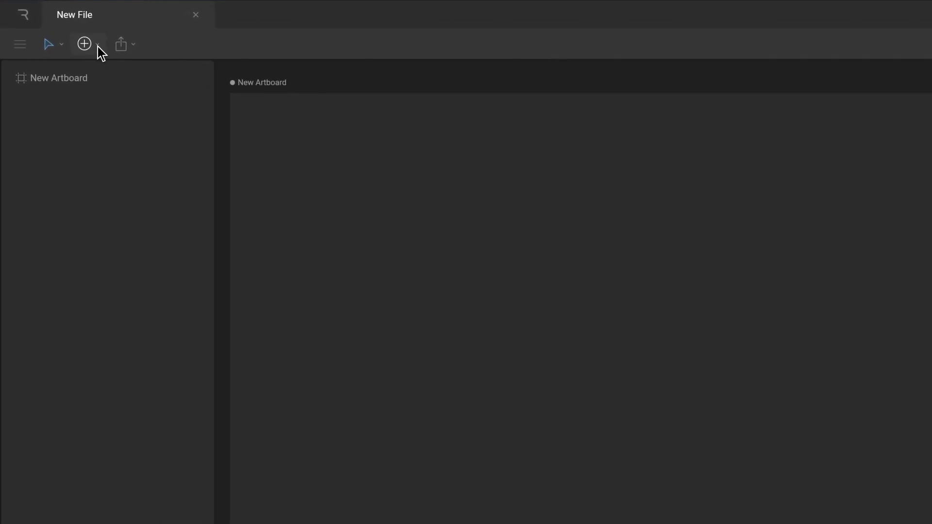
# Draw a curved, sail-shaped pen path from two vertices, pulling bezier handles from the second
pyautogui.click(98, 46)
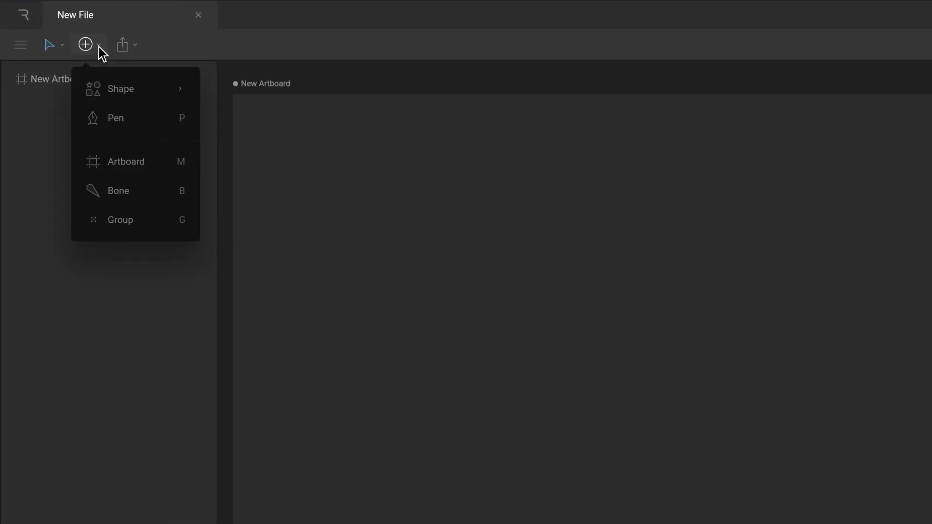
pyautogui.click(160, 129)
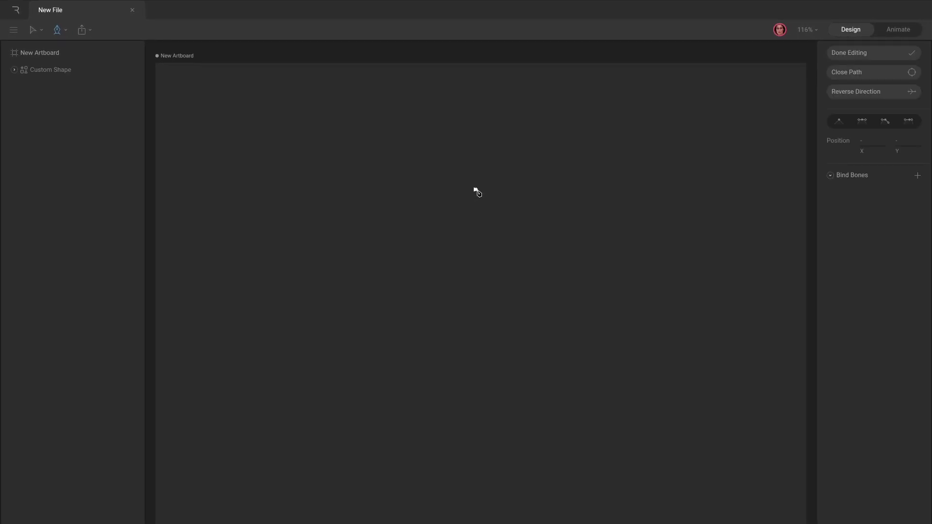
pyautogui.click(478, 374)
pyautogui.moveTo(479, 376); pyautogui.dragTo(341, 415)
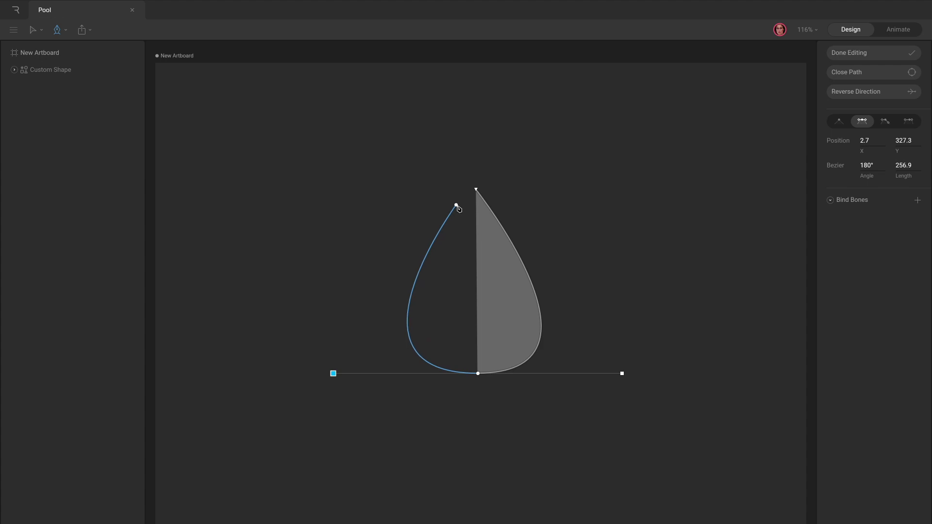
# Close the drop path onto its top vertex to form a filled teardrop, then exit path editing
pyautogui.moveTo(458, 202); pyautogui.dragTo(476, 192)
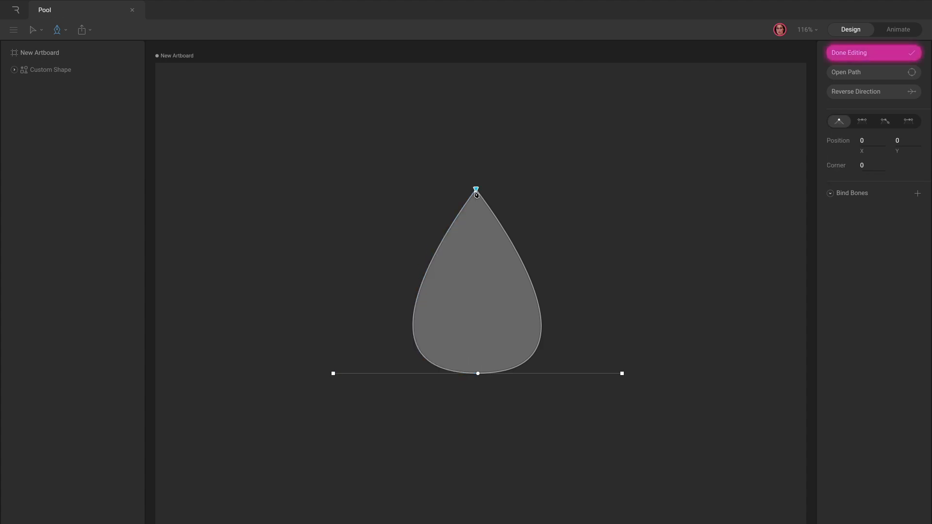
pyautogui.press('Escape')
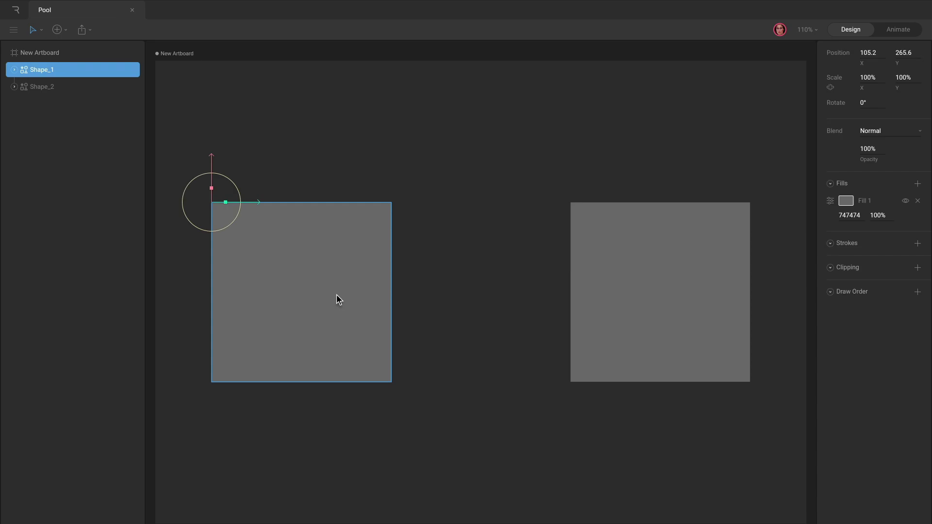
# Add white strokes about 40 thick to both the left and right grey squares
pyautogui.click(917, 243)
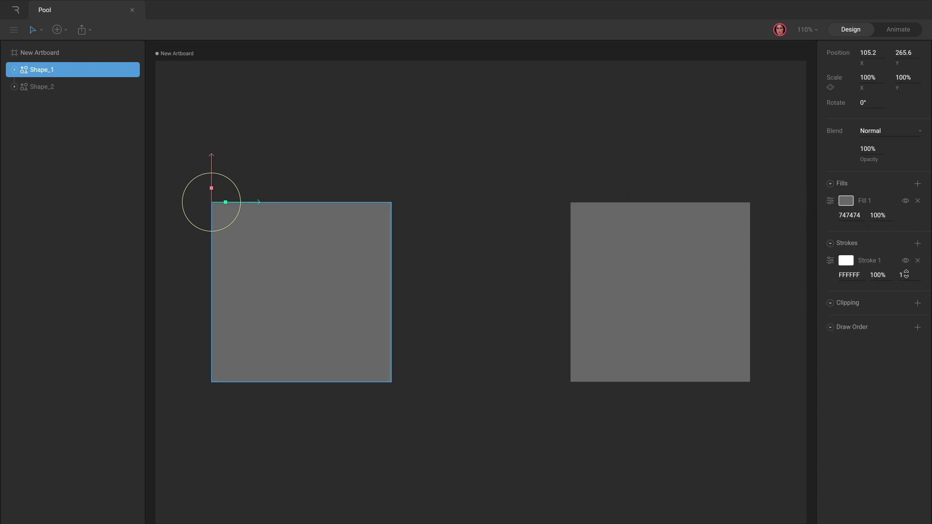
pyautogui.moveTo(906, 275); pyautogui.dragTo(906, 242)
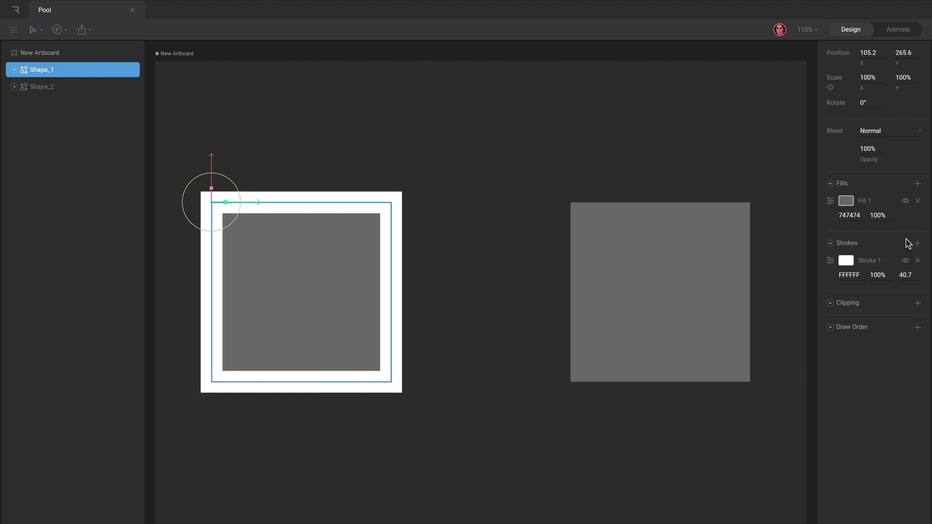
pyautogui.click(709, 300)
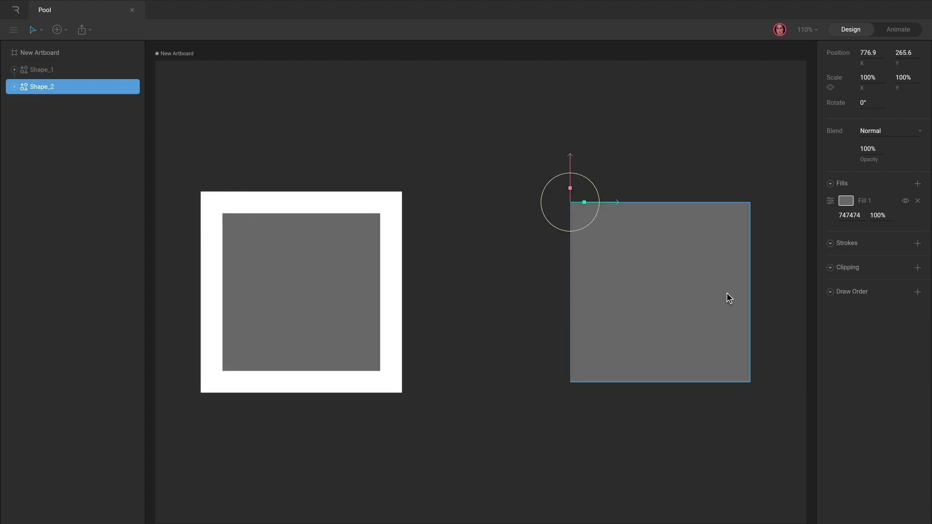
pyautogui.click(918, 243)
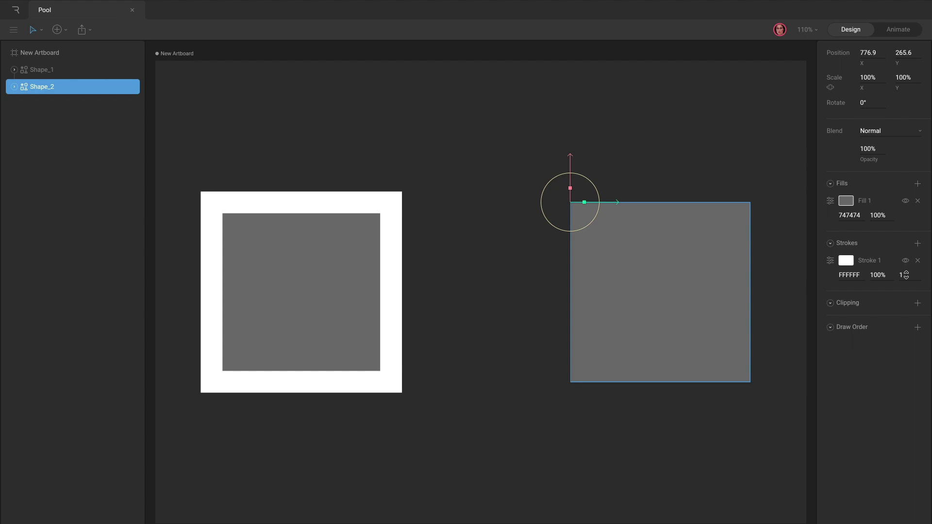
pyautogui.moveTo(905, 275); pyautogui.dragTo(907, 251)
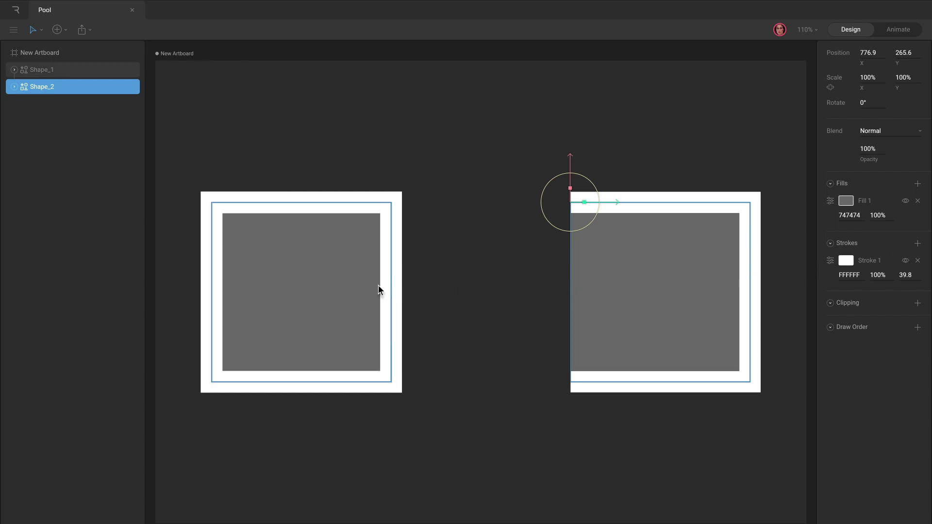
# Open the left square's path in edit mode, then close it again
pyautogui.click(351, 285)
pyautogui.press('Return')
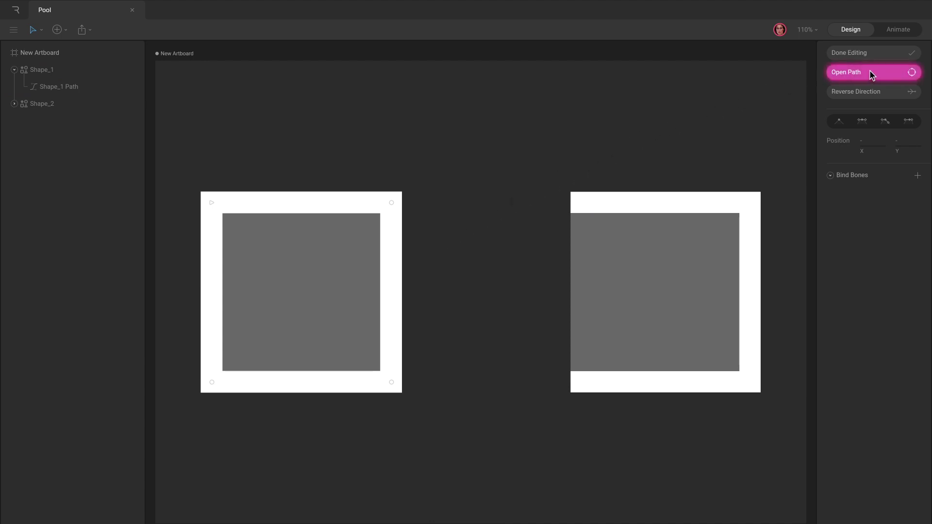
pyautogui.click(869, 73)
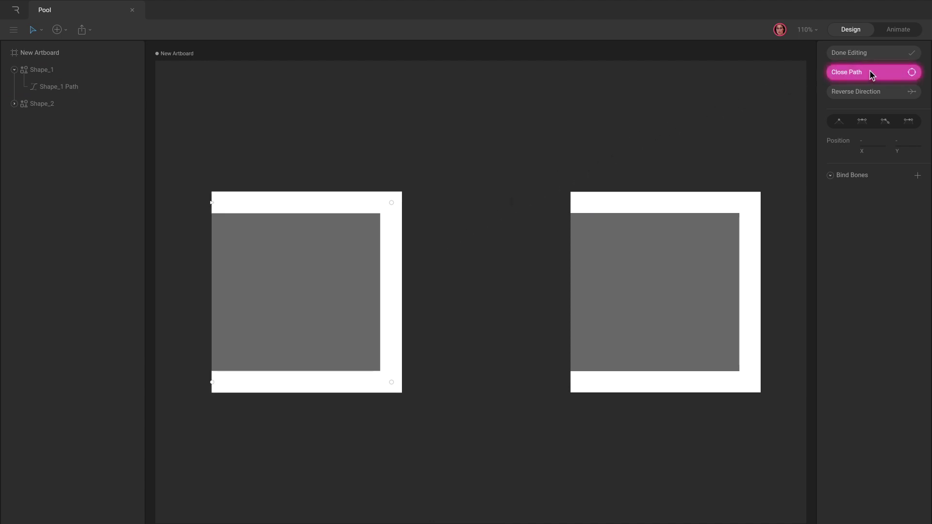
pyautogui.click(870, 74)
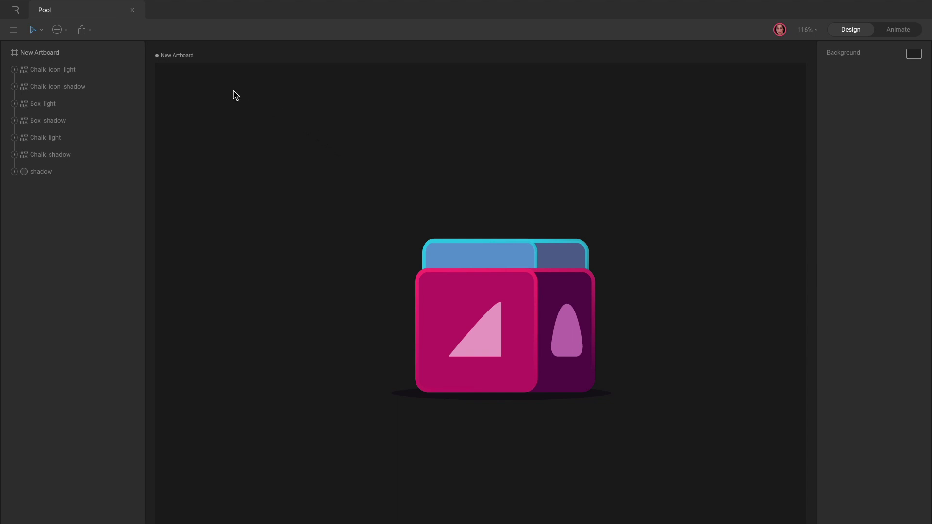
# Reshape the Chalk_icon_light Path's vertices into an arch and round its bottom corners with Corner
pyautogui.click(72, 71)
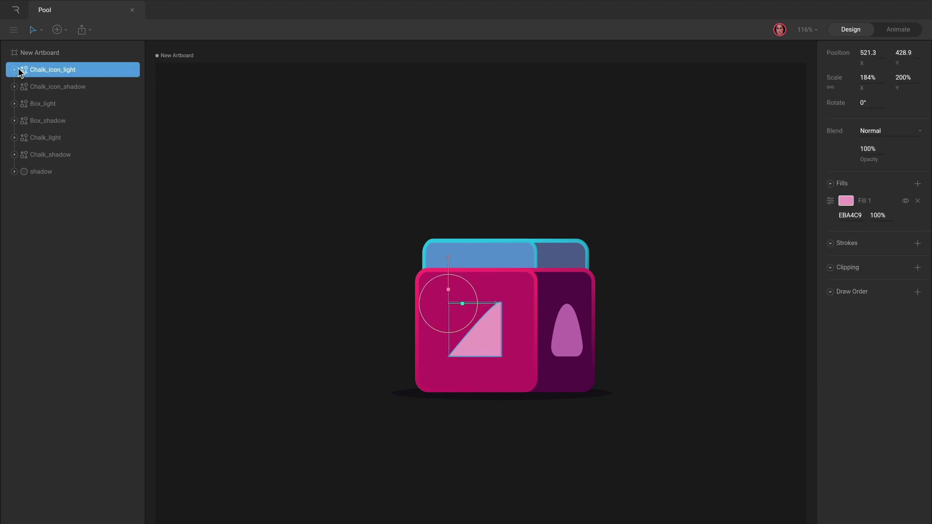
pyautogui.click(16, 70)
pyautogui.click(77, 88)
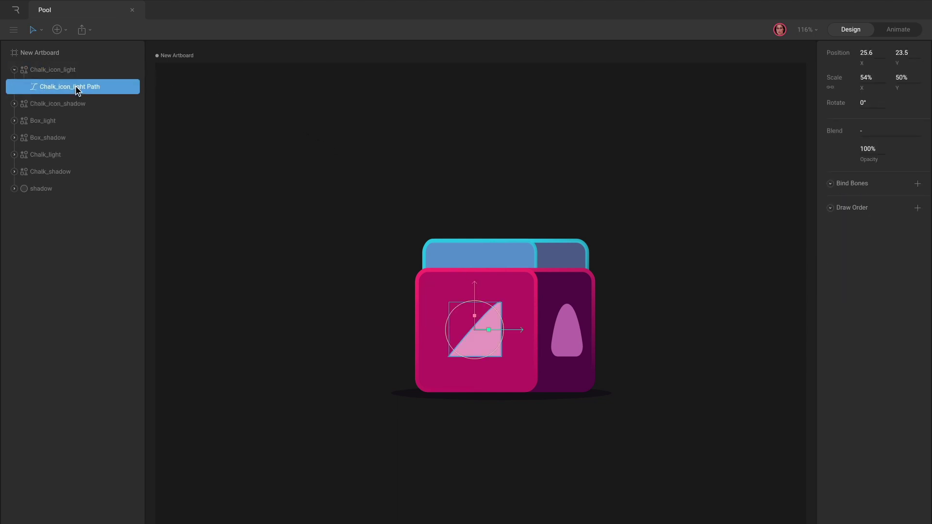
pyautogui.press('Return')
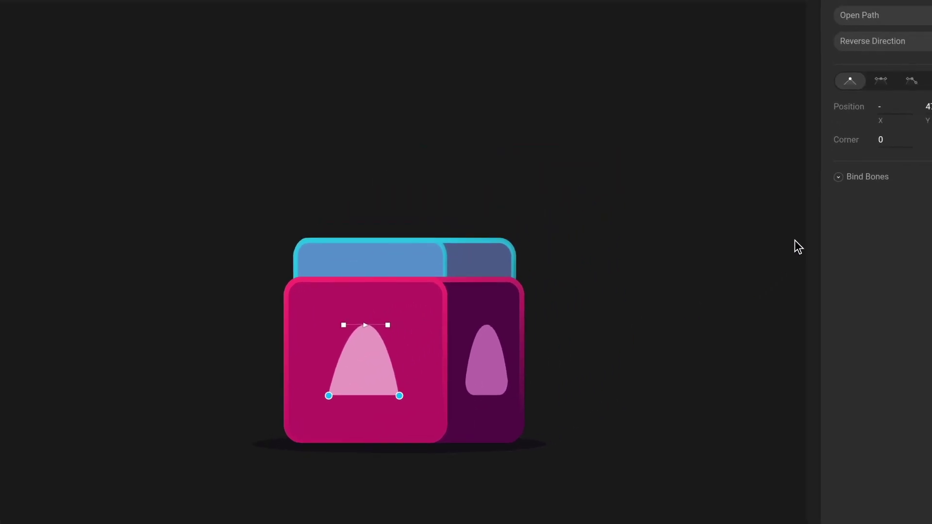
pyautogui.moveTo(842, 170); pyautogui.dragTo(844, 146)
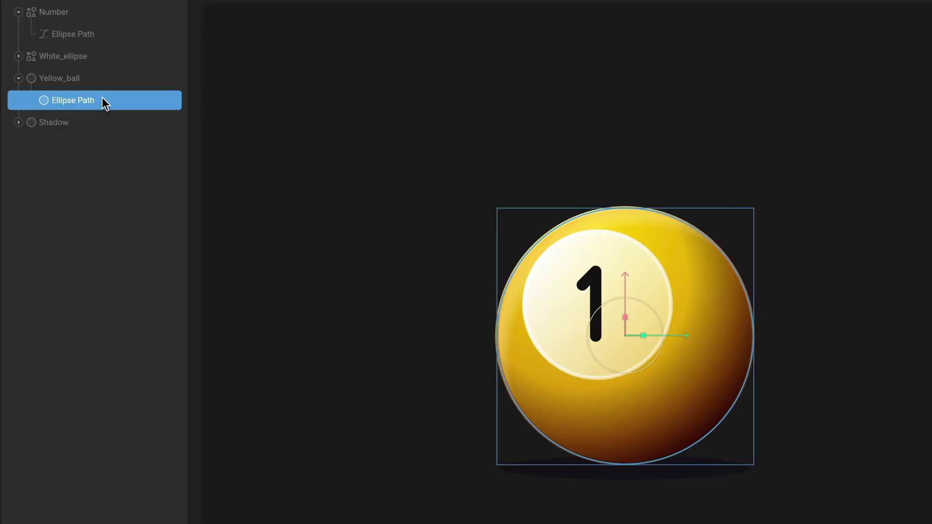
pyautogui.press('Return')
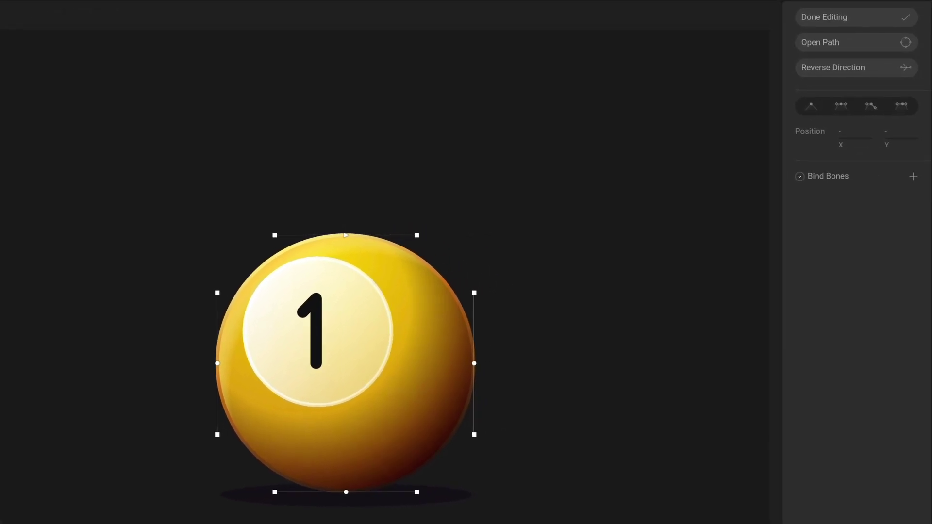
pyautogui.press('super+z')
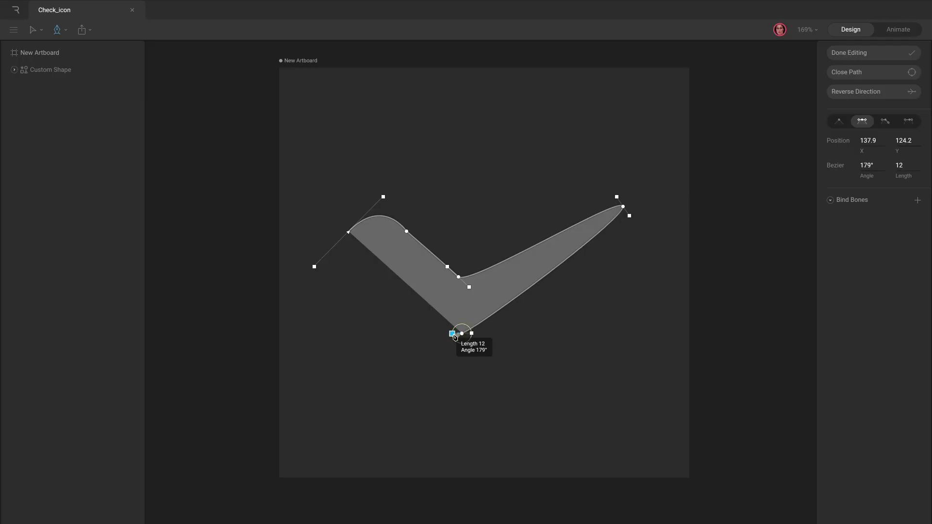
# Lengthen the check mark's bottom curve handle and close its path at the first vertex
pyautogui.moveTo(455, 336); pyautogui.dragTo(436, 332)
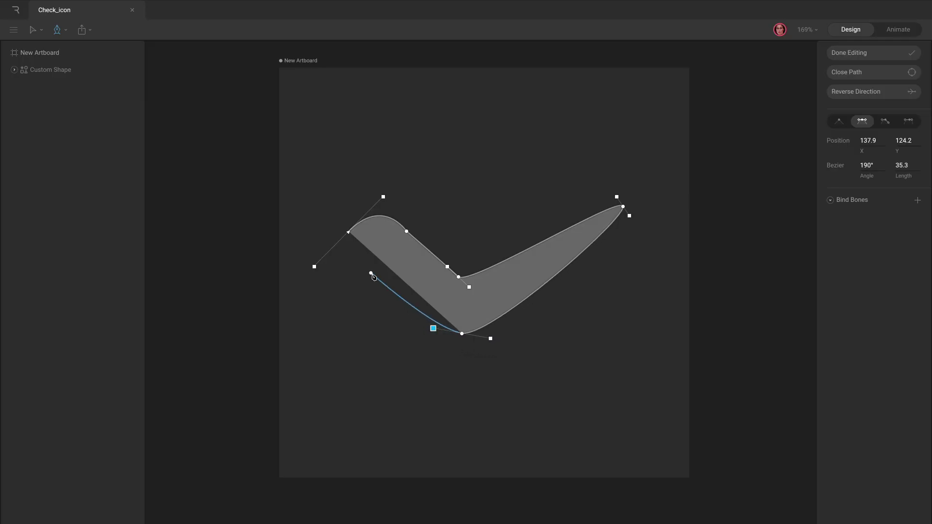
pyautogui.click(348, 232)
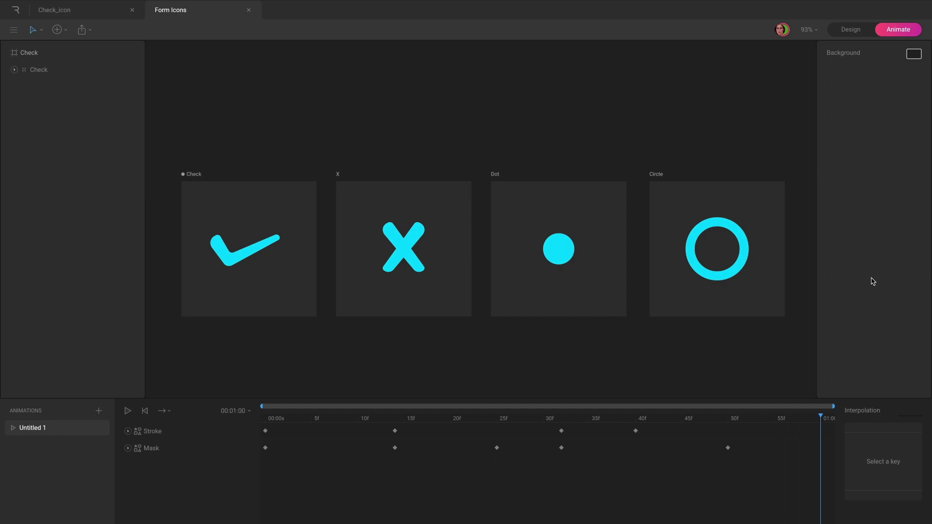